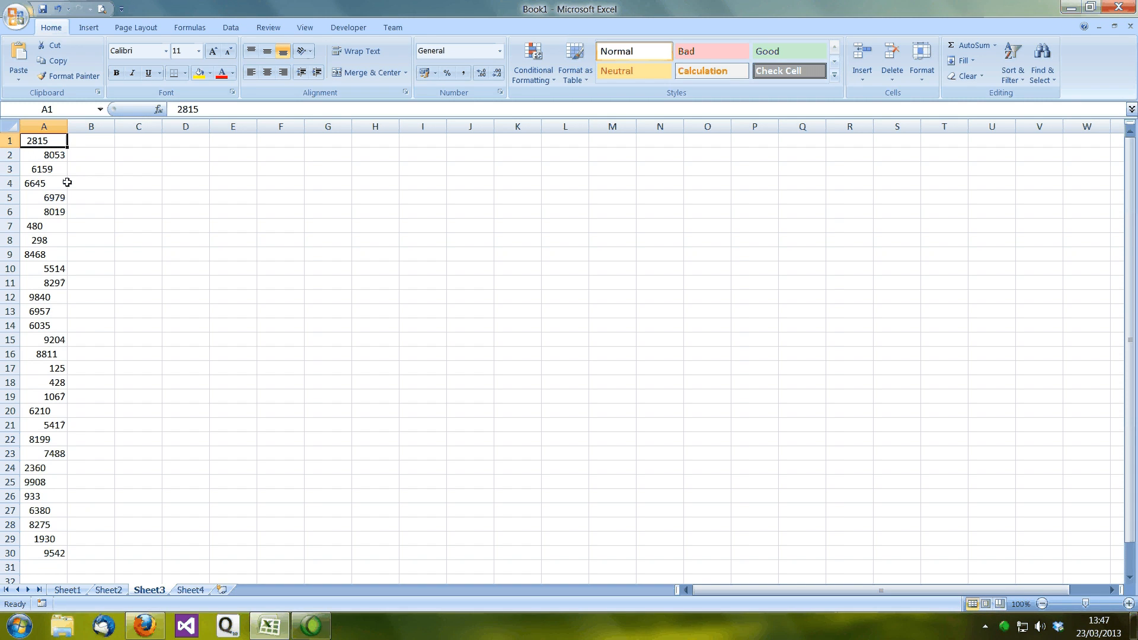
Step: Replace every space in the column A numbers with nothing via Find and Replace (Ctrl+H)
key("ctrl+h")
left_click(265, 245)
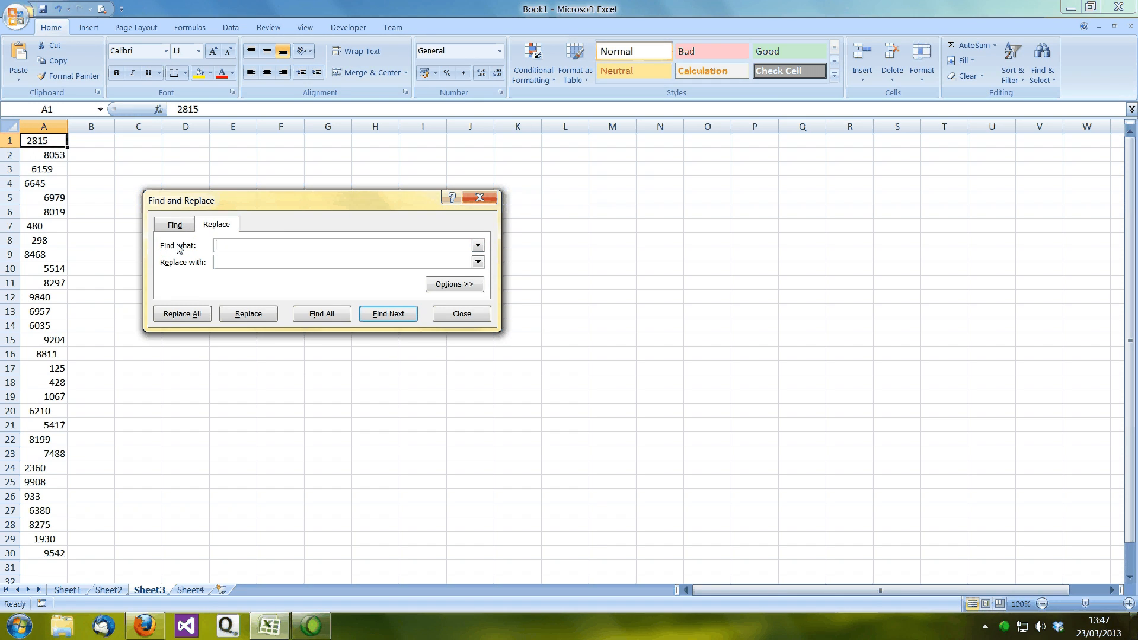
left_click(219, 262)
left_click(186, 317)
left_click(580, 352)
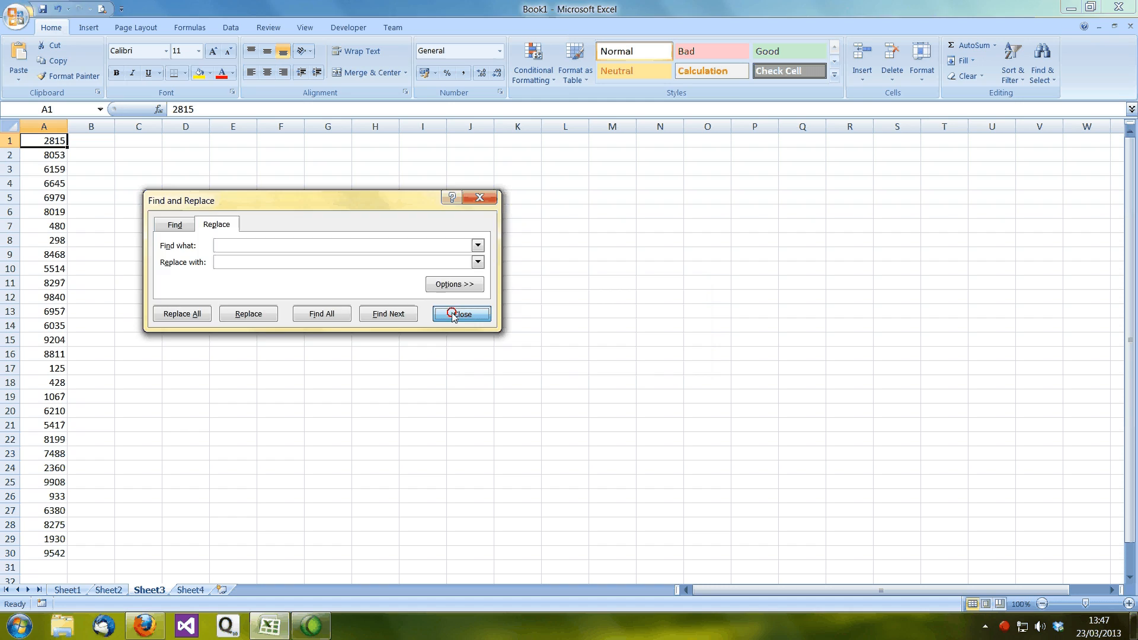
Step: Close Find and Replace, then left-align the selected numbers in column A
left_click(455, 314)
left_click_drag(32, 141, 41, 552)
left_click(251, 72)
left_click(133, 256)
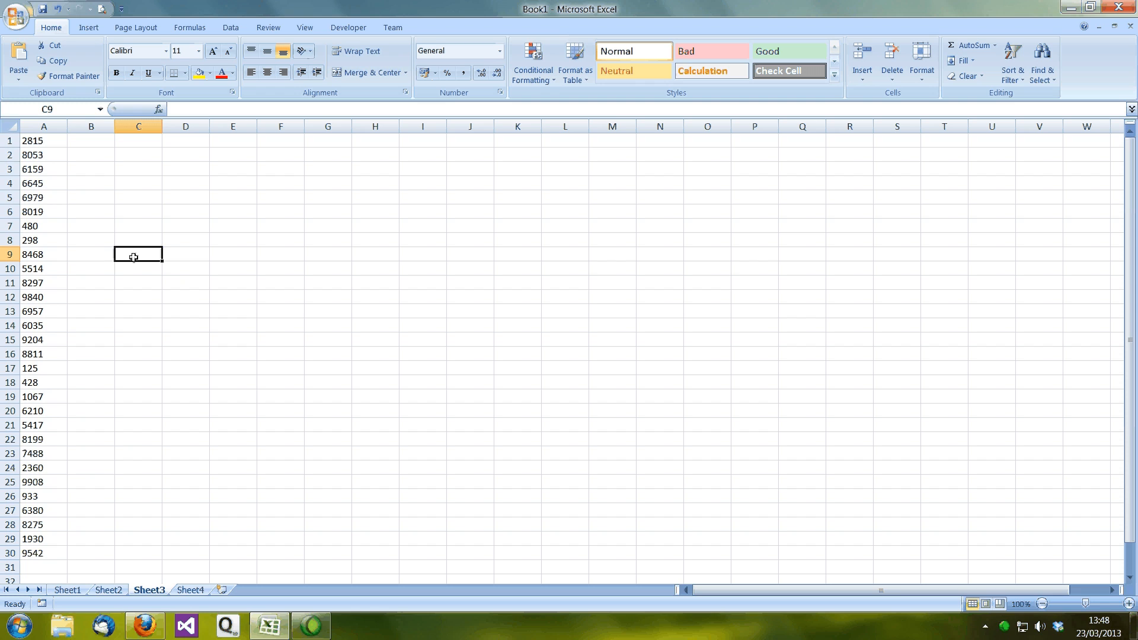
Step: Switch to the Sheet4 names list and widen column A to fit the names
left_click(189, 591)
left_click_drag(120, 126, 132, 126)
key("Left")
Step: Try removing the names' spaces with Find and Replace, which leaves the leading spaces unchanged
key("ctrl+h")
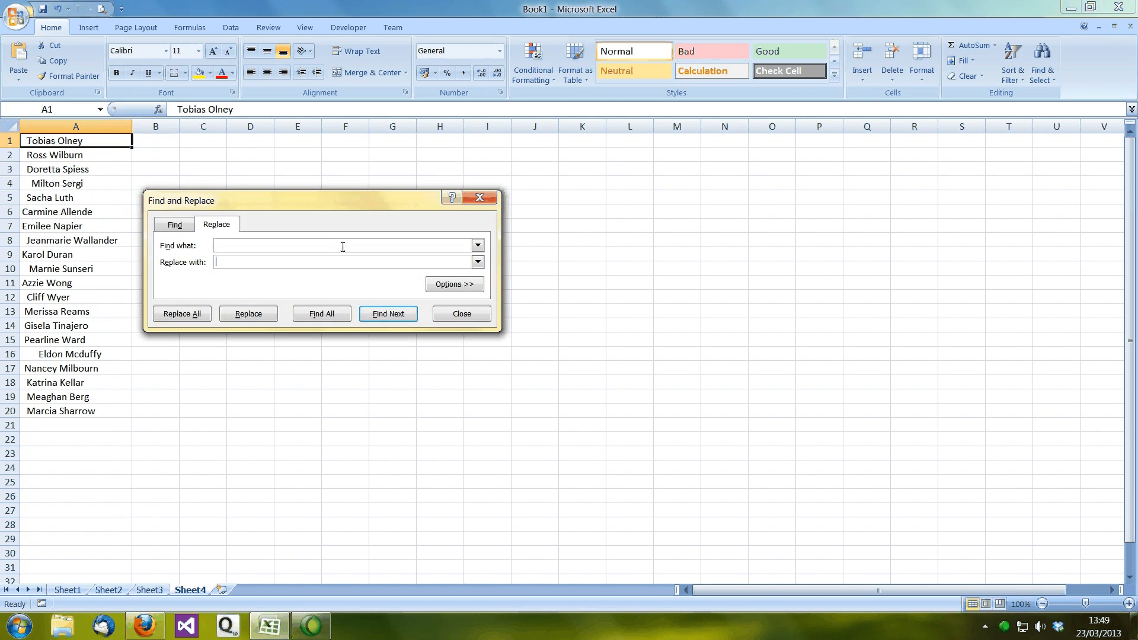
left_click(275, 262)
left_click(182, 314)
left_click(570, 348)
left_click(469, 314)
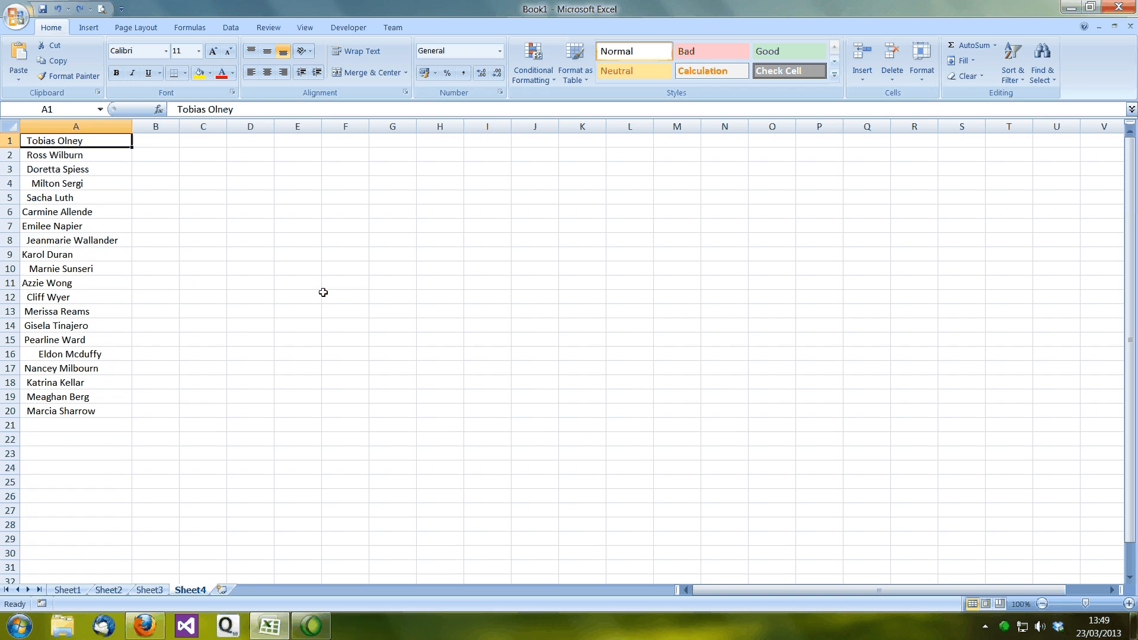
Step: Widen column B and enter =TRIM(A1) in B1 to show the A1 name without extra spaces
left_click(153, 142)
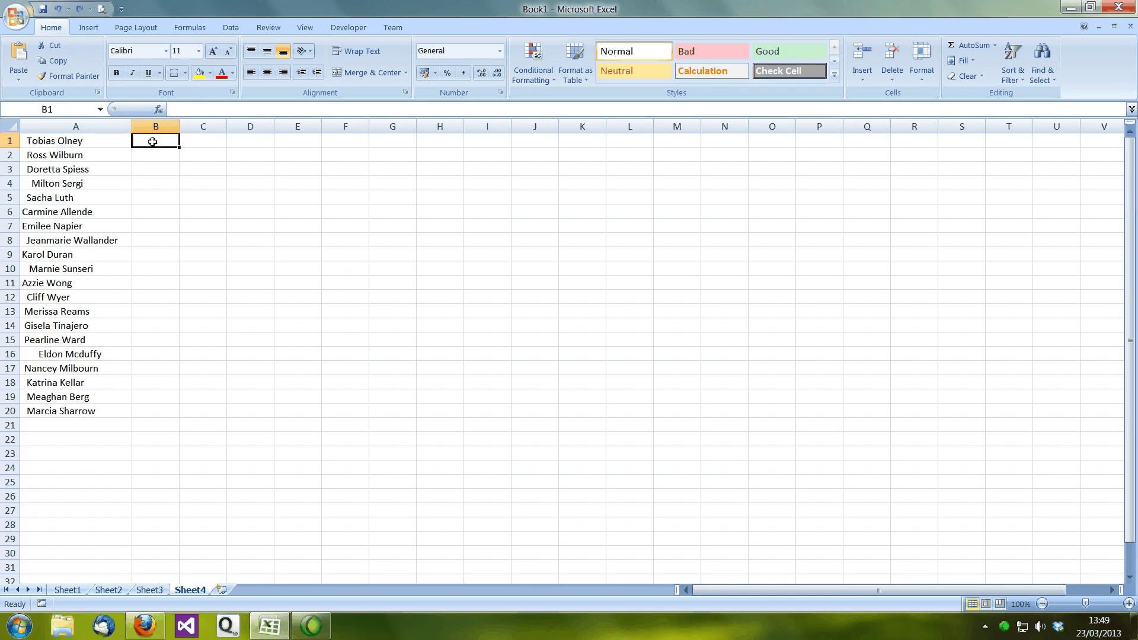
left_click_drag(179, 128, 209, 131)
type("=TRIM(")
left_click(111, 140)
type(")")
key("Return")
left_click(165, 142)
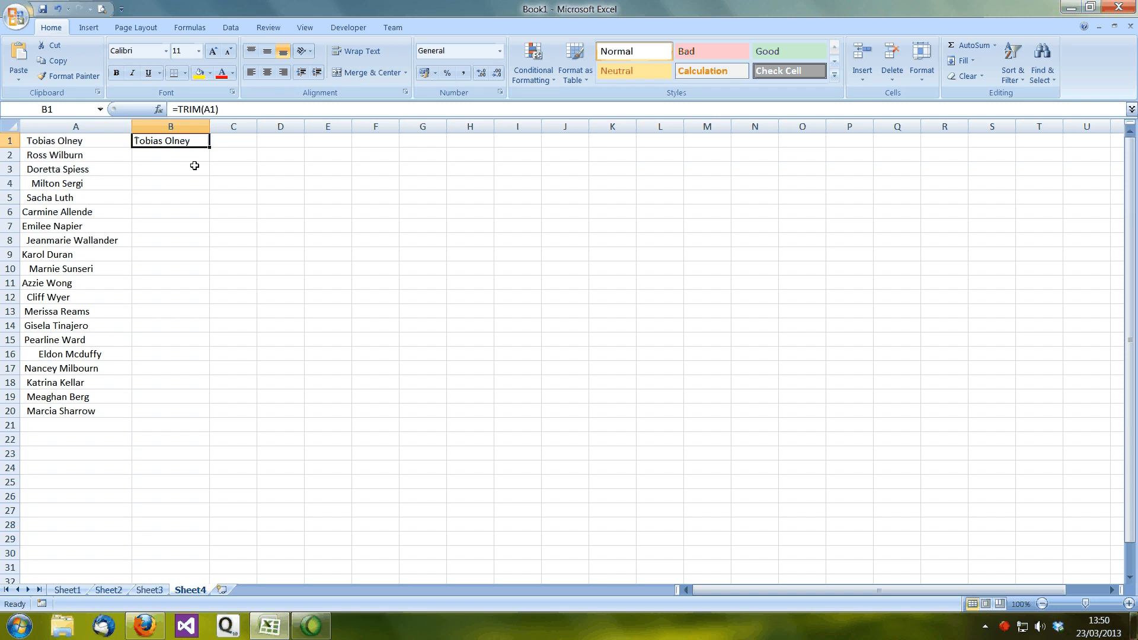
Step: Fill the TRIM formula from B1 down to B20 and widen column B to fit the trimmed names
left_click(151, 142)
left_click_drag(210, 149, 204, 417)
left_click(237, 169)
left_click_drag(206, 131, 232, 131)
left_click(343, 209)
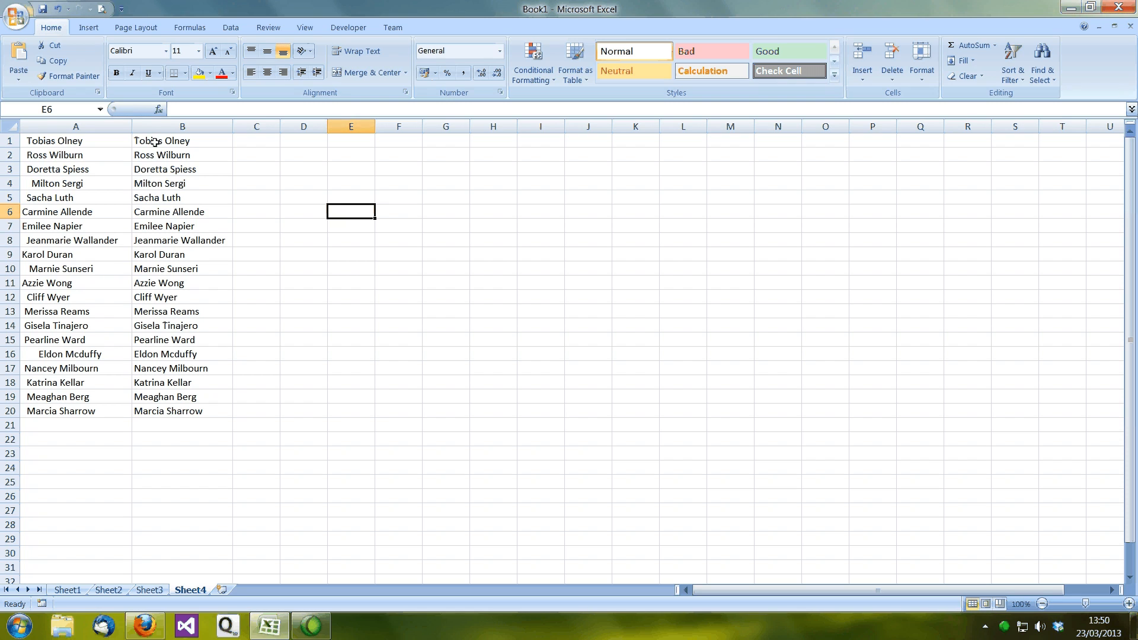
right_click(75, 125)
key("Escape")
left_click_drag(193, 151, 192, 145)
left_click(192, 144)
left_click_drag(165, 142, 169, 412)
left_click(55, 61)
left_click(52, 141)
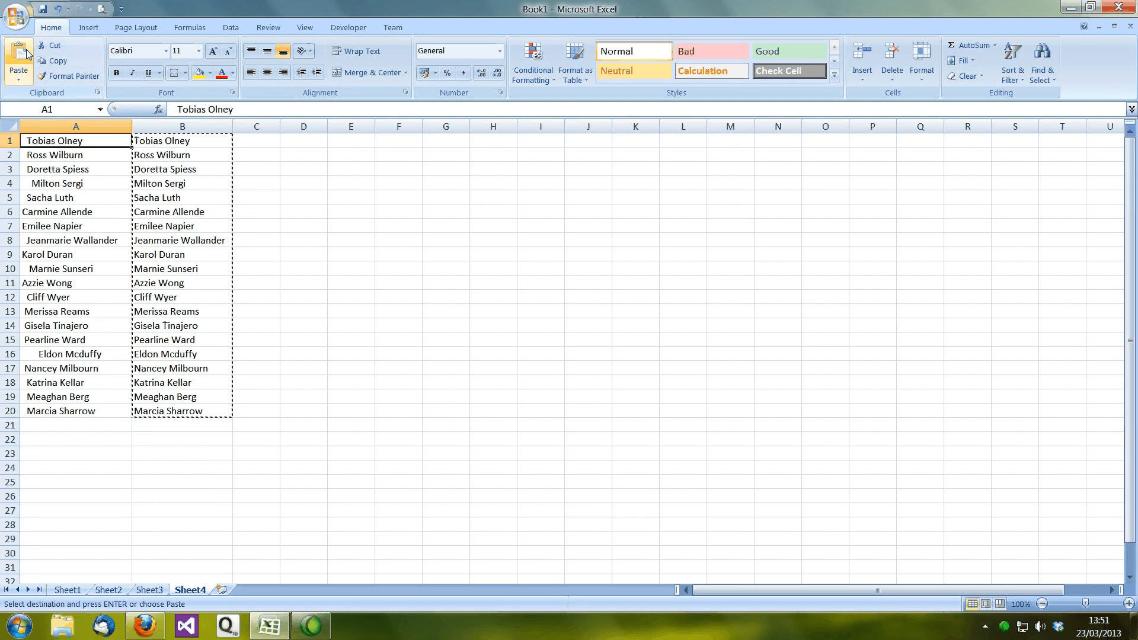
left_click(19, 55)
left_click(58, 9)
left_click(285, 224)
double_click(167, 242)
key("ctrl+Return")
Step: Copy the trimmed names B1:B20, select A1, and show the Paste options list
left_click_drag(171, 141, 158, 409)
left_click(60, 61)
left_click(58, 143)
left_click(23, 81)
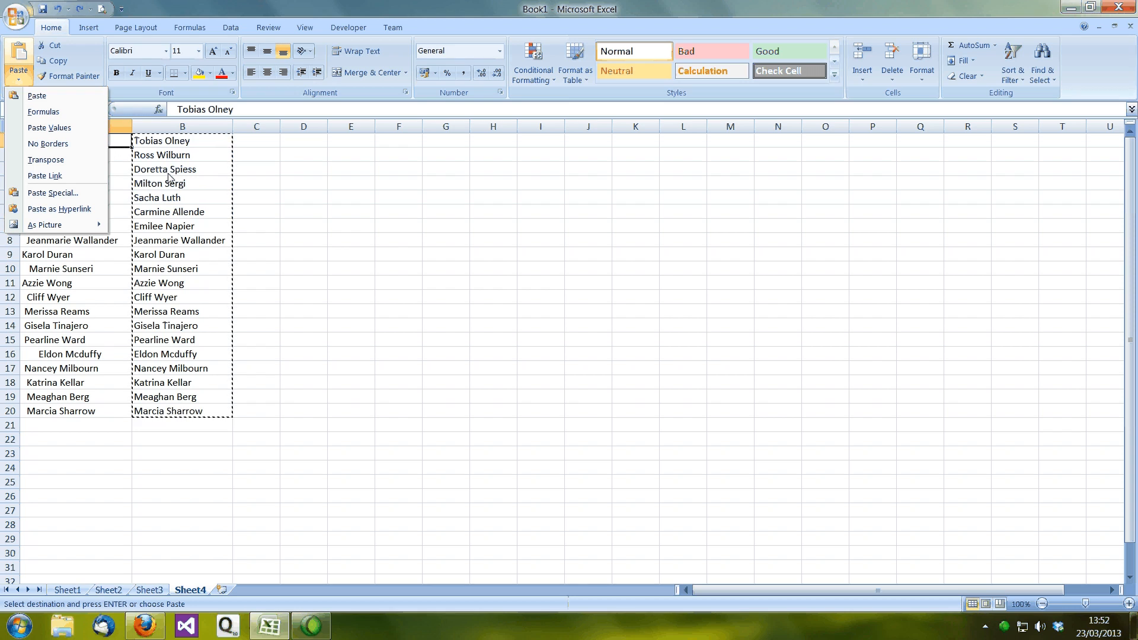